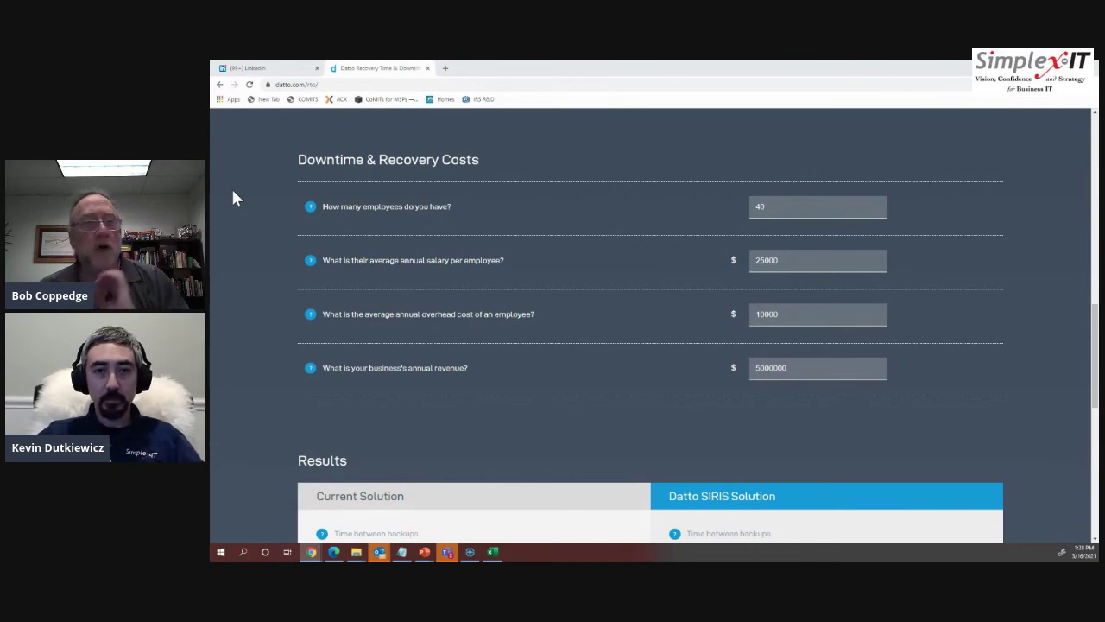
Step: Review the downtime results comparing the current solution with the Datto SIRIS solution, including the summary text beneath them
{"action": "scroll", "coordinate": [327, 294], "scroll_direction": "down", "scroll_amount": 3}
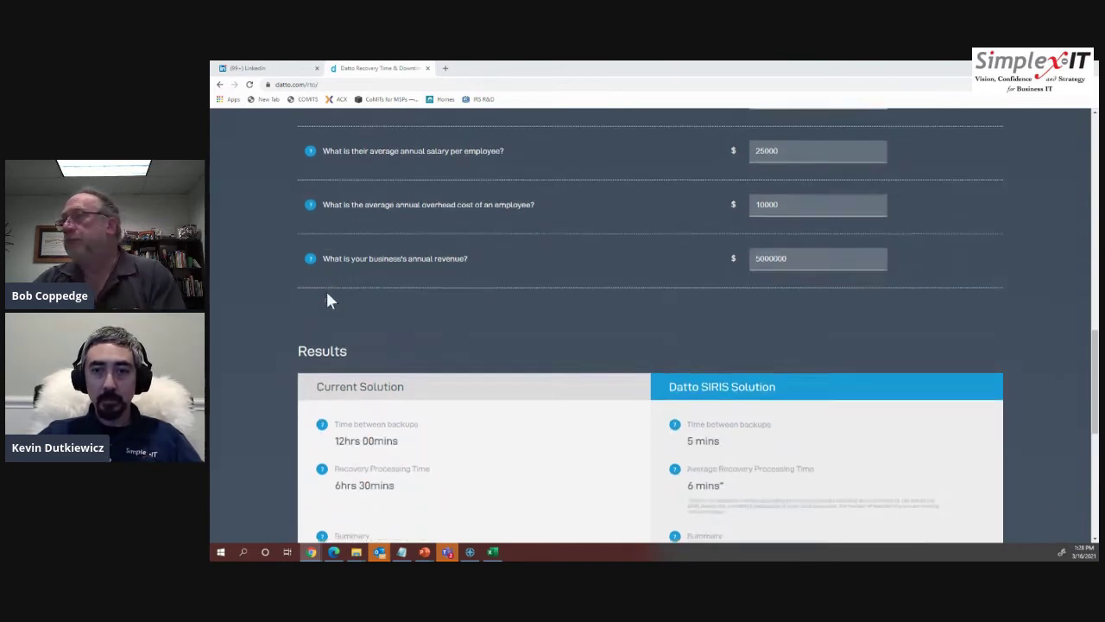
{"action": "scroll", "coordinate": [321, 298], "scroll_direction": "down", "scroll_amount": 1}
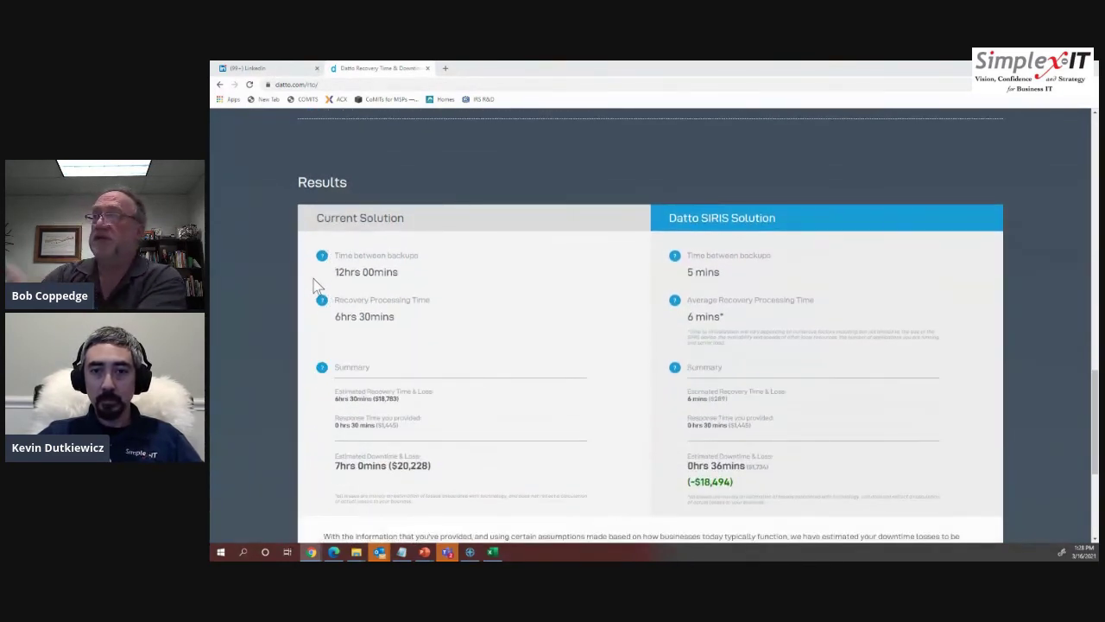
{"action": "scroll", "coordinate": [316, 259], "scroll_direction": "down", "scroll_amount": 1}
{"action": "scroll", "coordinate": [314, 256], "scroll_direction": "down", "scroll_amount": 1}
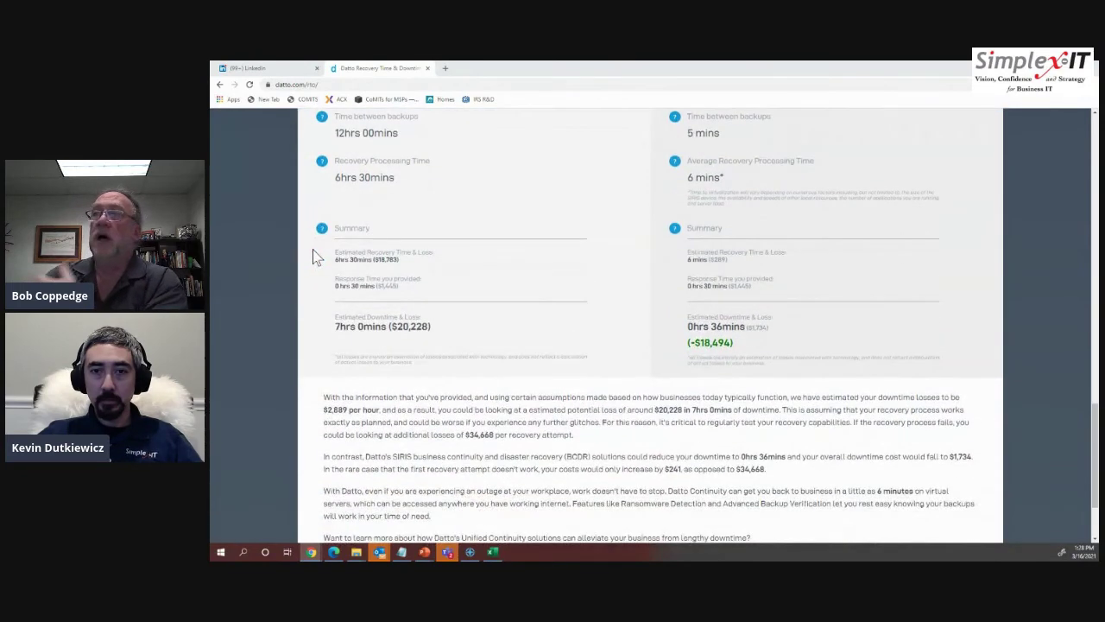
{"action": "scroll", "coordinate": [313, 255], "scroll_direction": "down", "scroll_amount": 1}
{"action": "scroll", "coordinate": [313, 248], "scroll_direction": "up", "scroll_amount": 2}
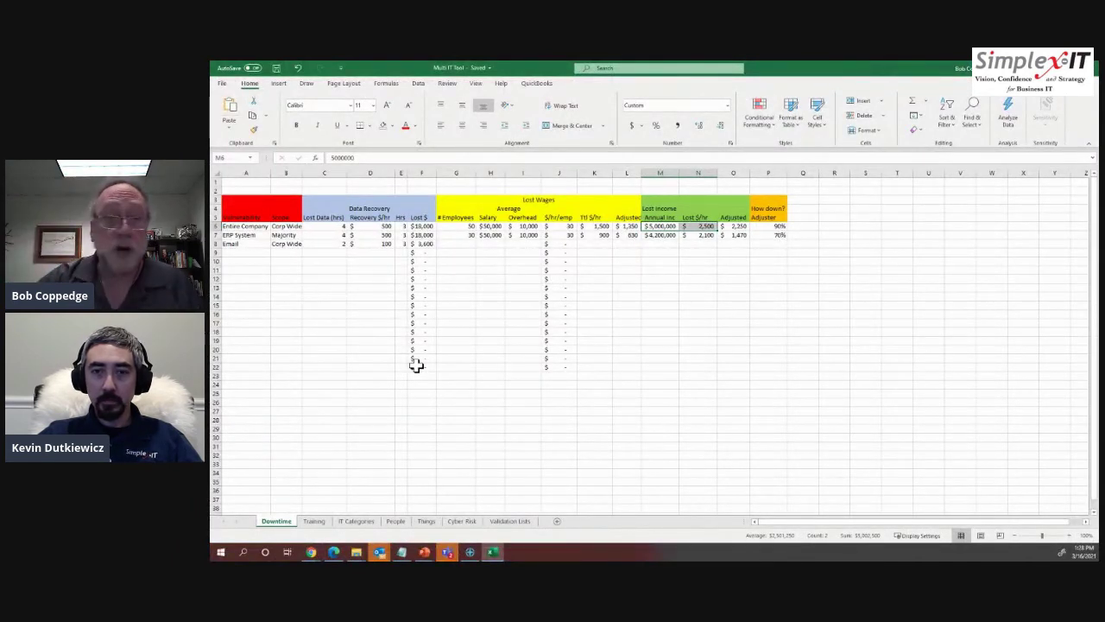
Step: In the Multi IT Tool Excel workbook, collapse the ribbon and review the vulnerability and scope entries on the Downtime sheet
{"action": "left_click", "coordinate": [1089, 145]}
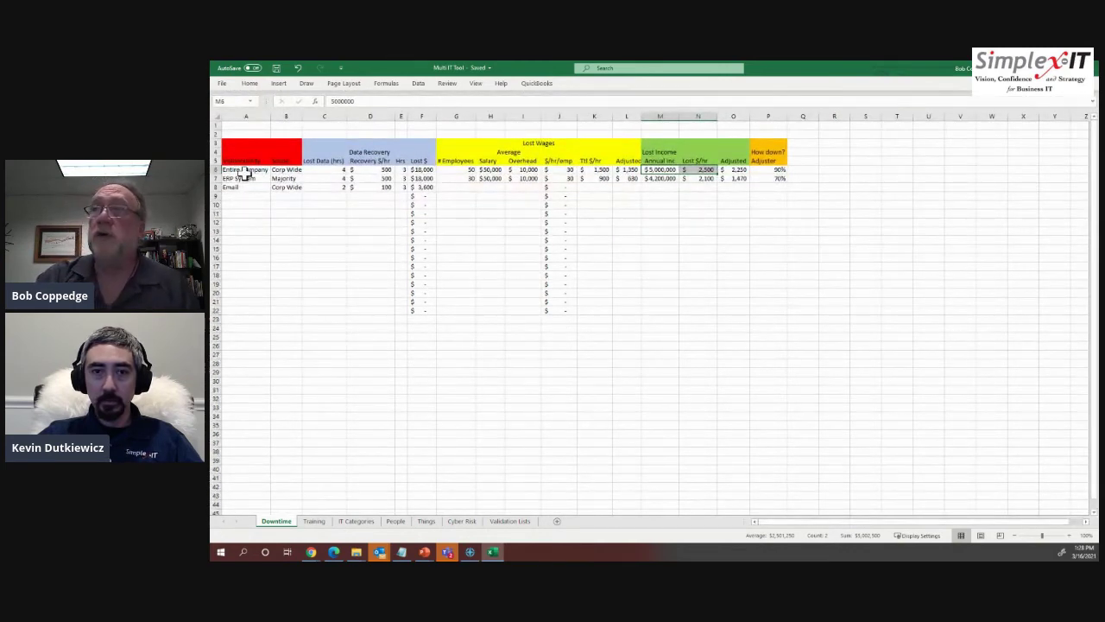
{"action": "left_click_drag", "start_coordinate": [245, 171], "coordinate": [246, 186]}
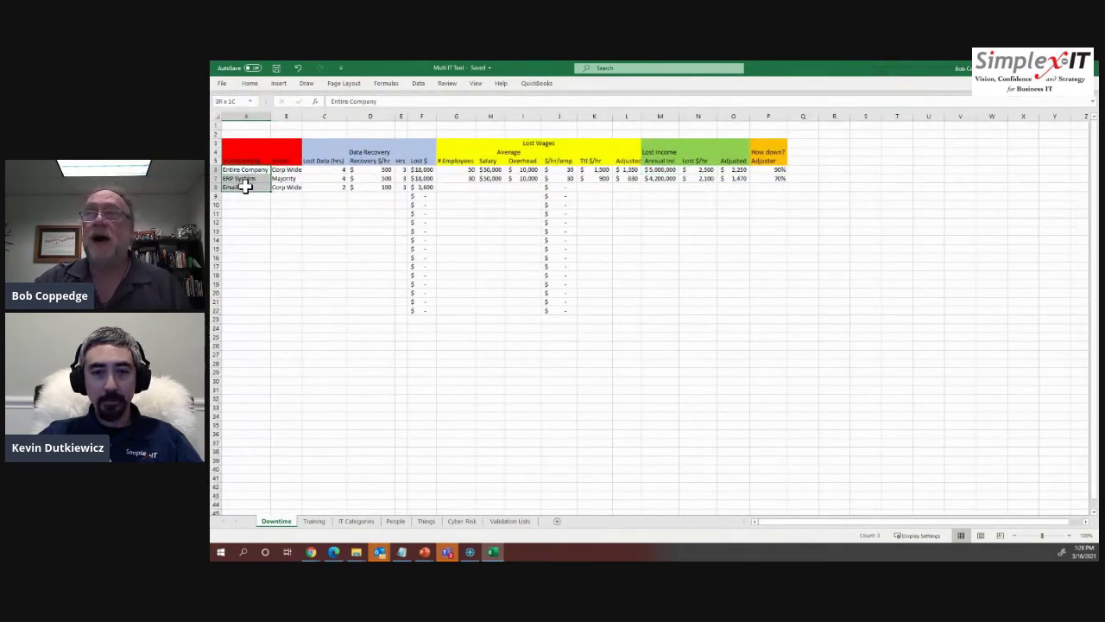
{"action": "left_click", "coordinate": [246, 196]}
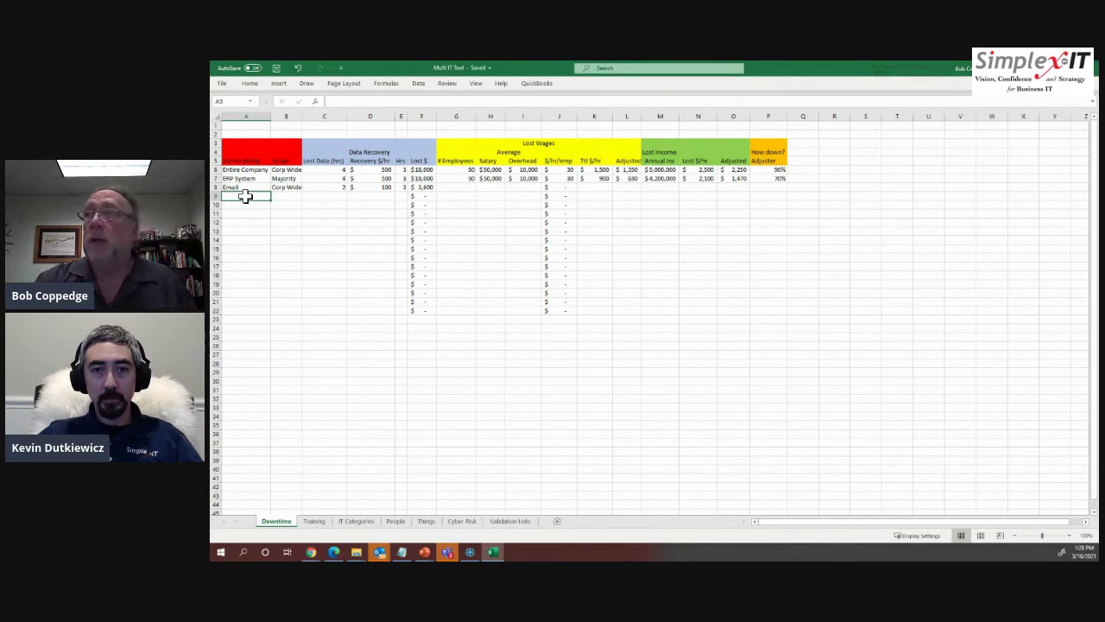
{"action": "left_click", "coordinate": [246, 171]}
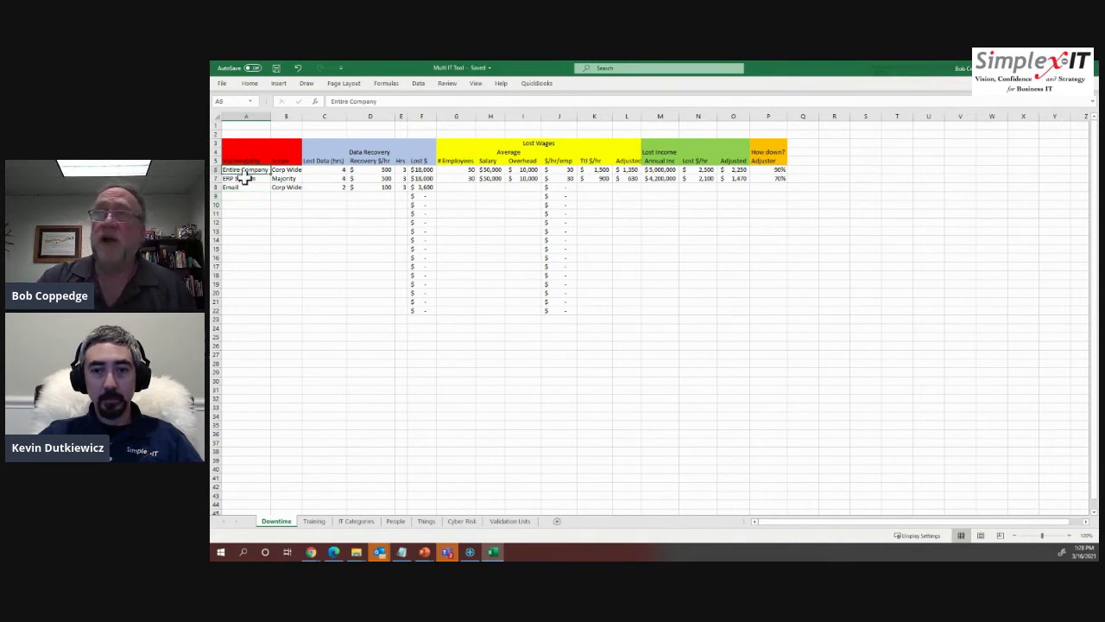
{"action": "left_click", "coordinate": [247, 185]}
{"action": "left_click", "coordinate": [278, 187]}
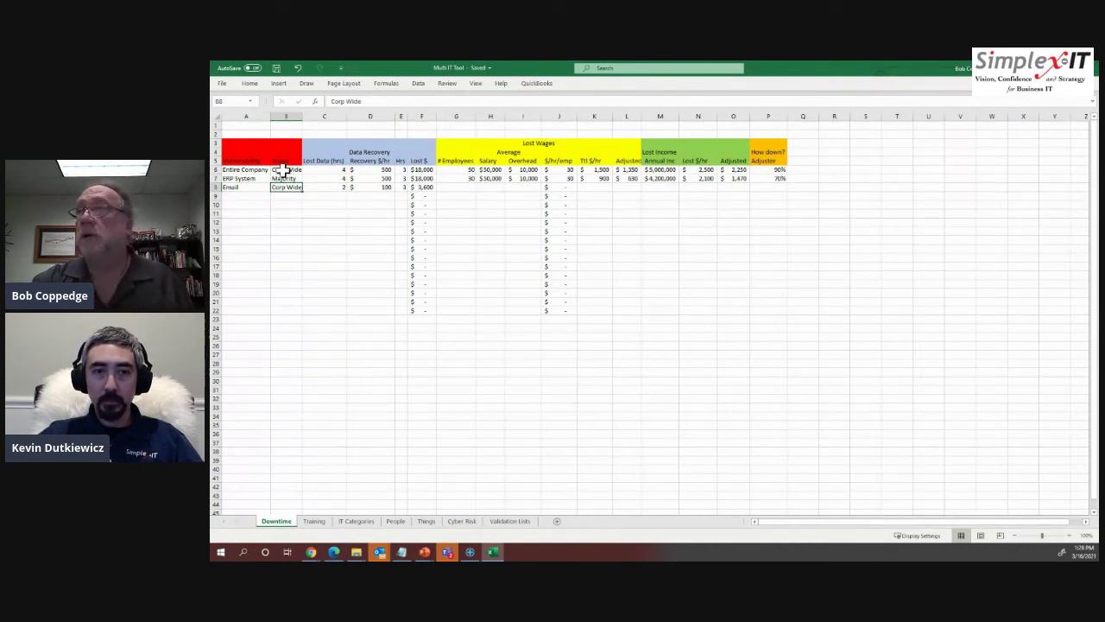
Step: Examine the Email row's data recovery entries, from the lost data hours through the hourly recovery cost to the Lost $ formula
{"action": "left_click", "coordinate": [324, 195]}
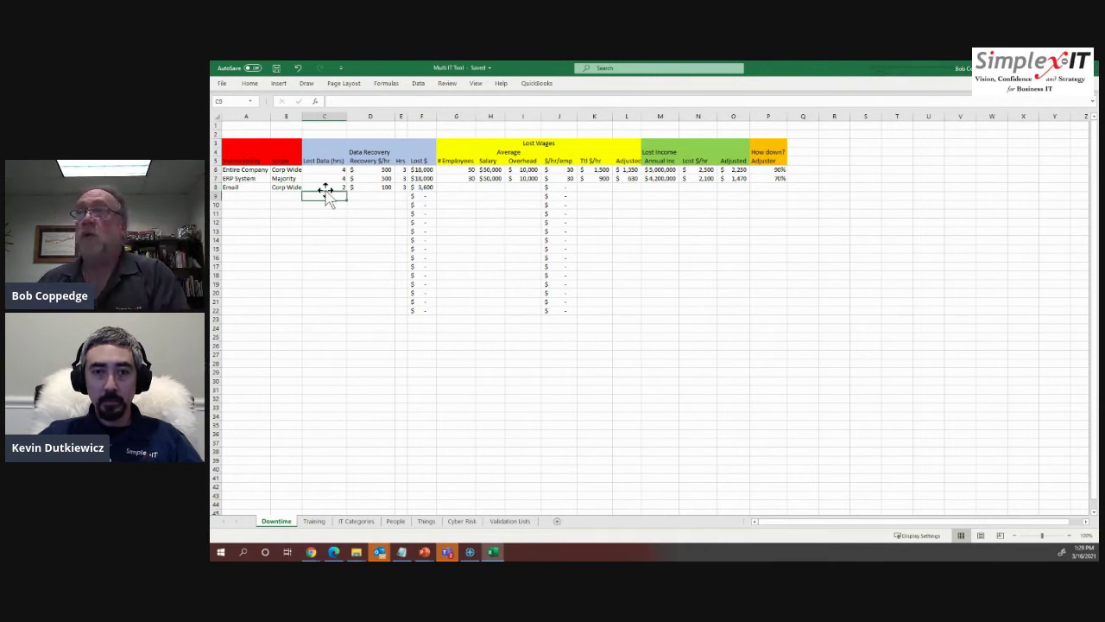
{"action": "left_click", "coordinate": [325, 188]}
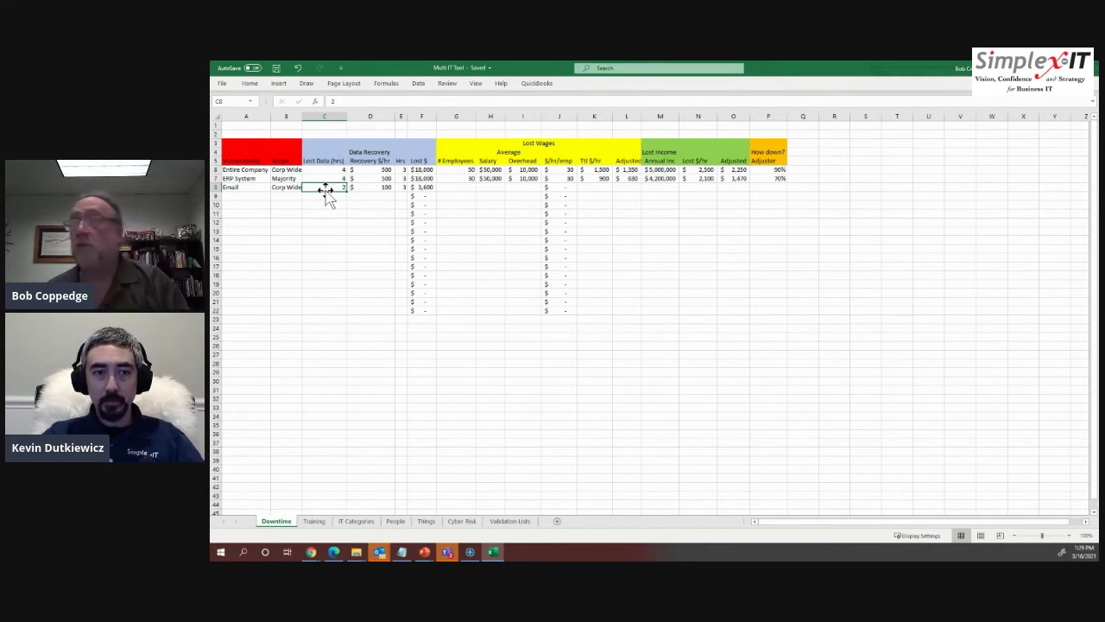
{"action": "key", "text": "Tab"}
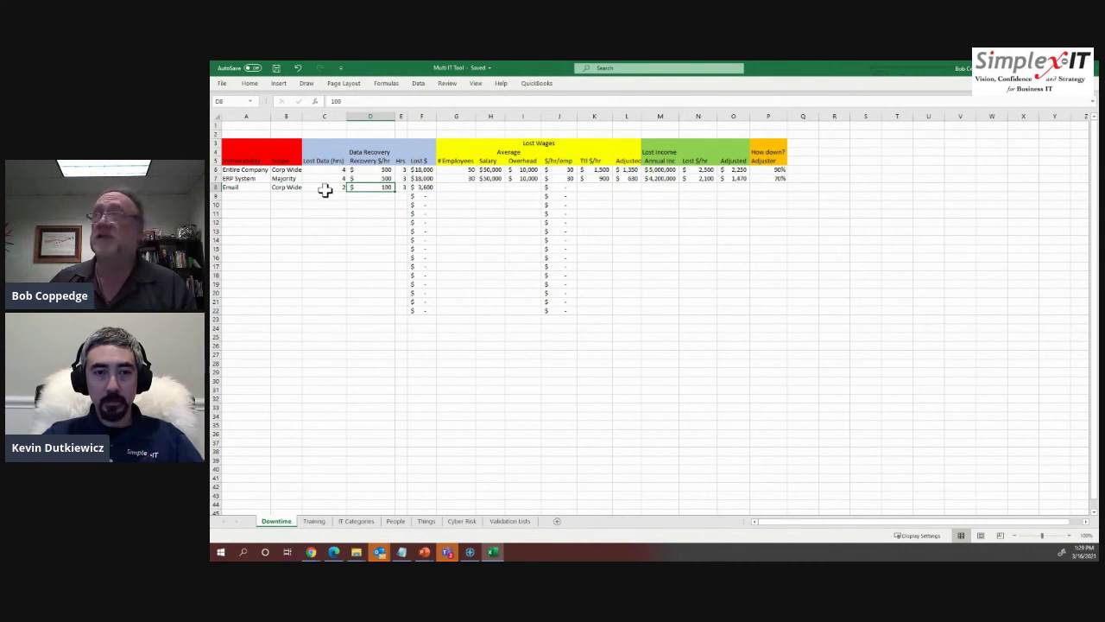
{"action": "key", "text": "Tab"}
{"action": "key", "text": "Tab"}
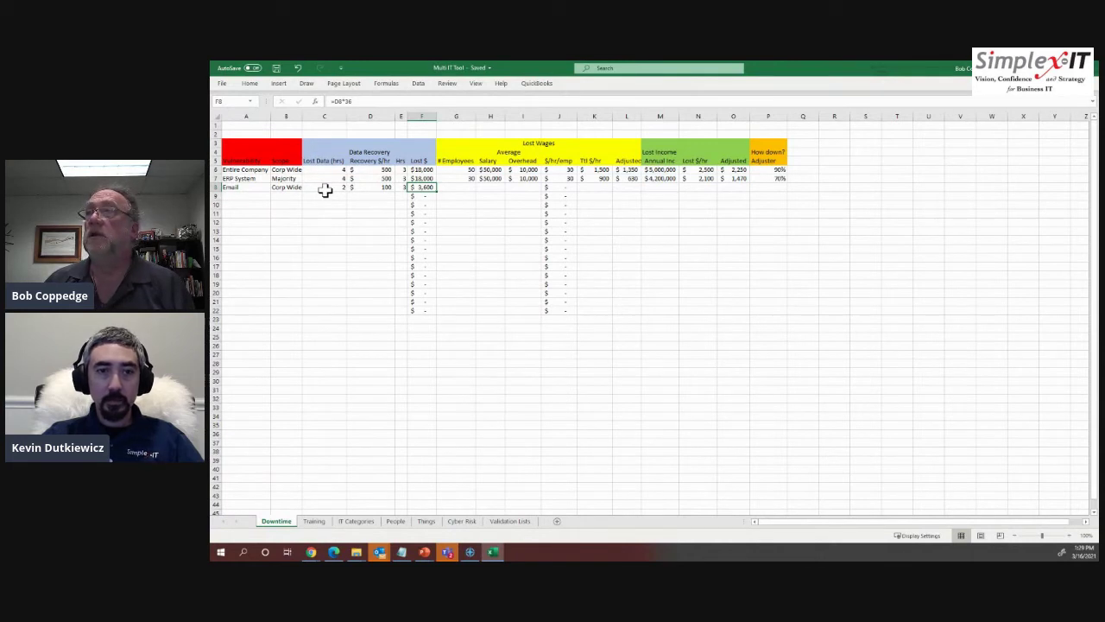
Step: Examine the Lost Wages figures, from employee count, salary and overhead through the hourly cost formulas to the adjusted amount for Entire Company
{"action": "key", "text": "Up"}
{"action": "key", "text": "Right"}
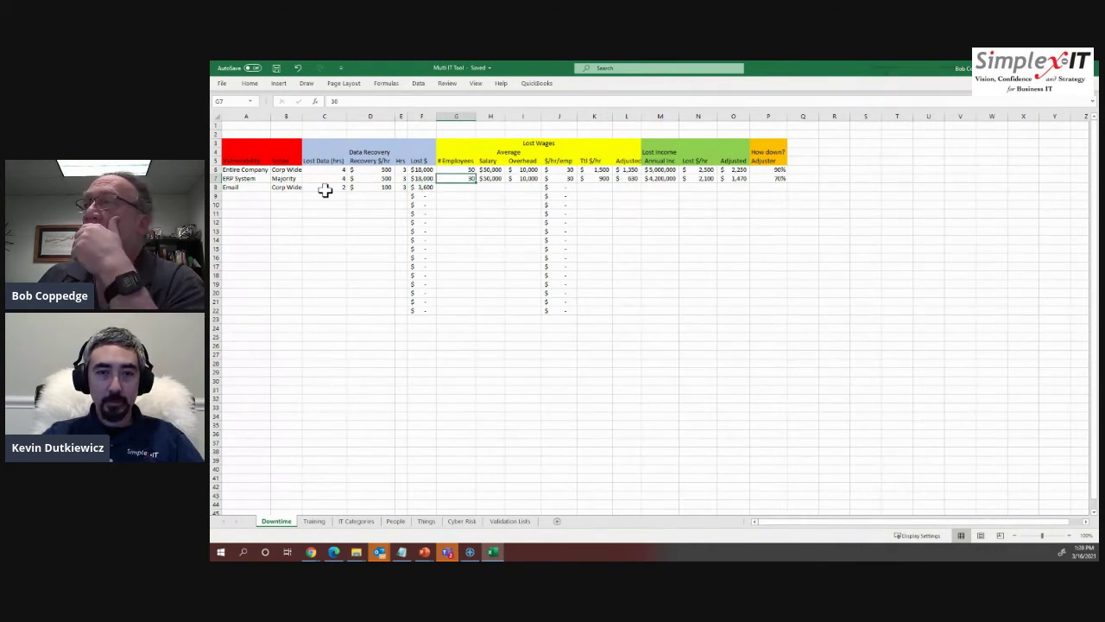
{"action": "key", "text": "Up"}
{"action": "key", "text": "Right"}
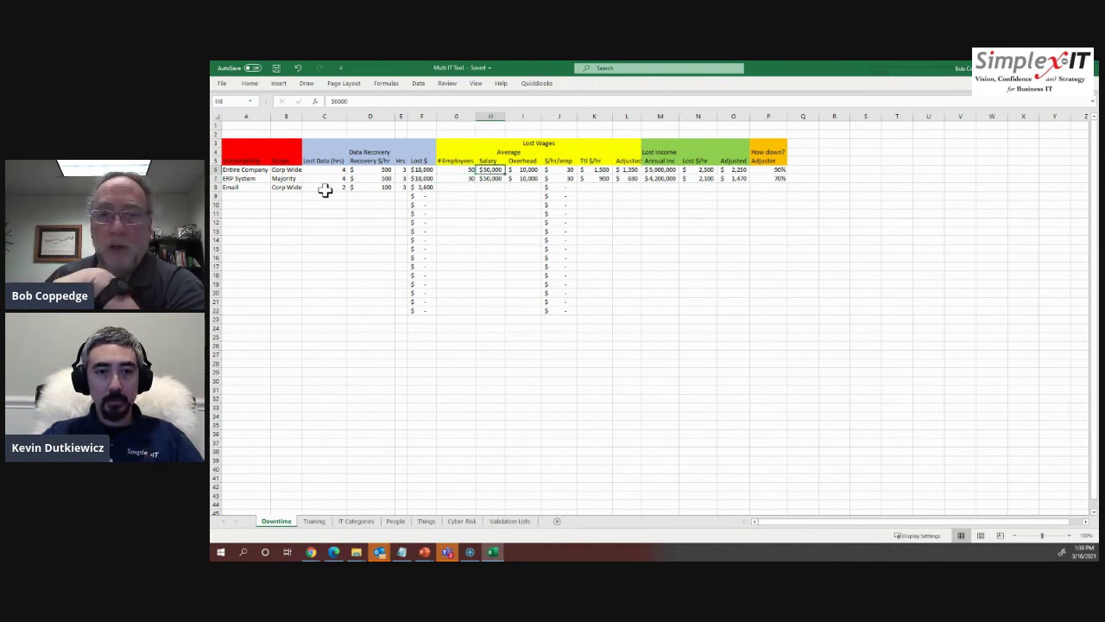
{"action": "key", "text": "Right"}
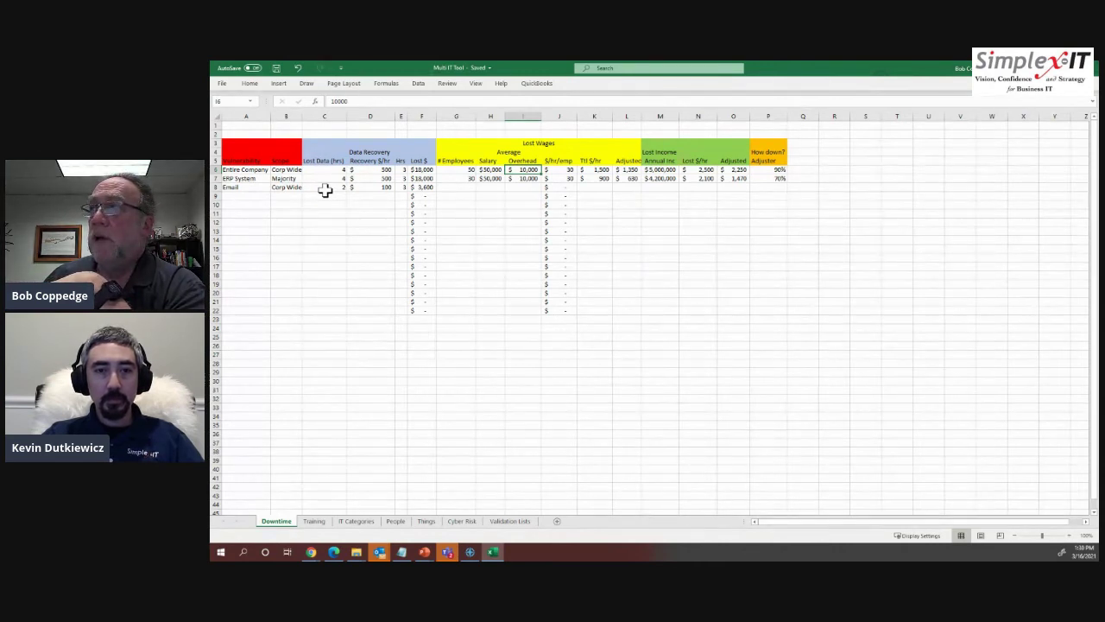
{"action": "key", "text": "Right"}
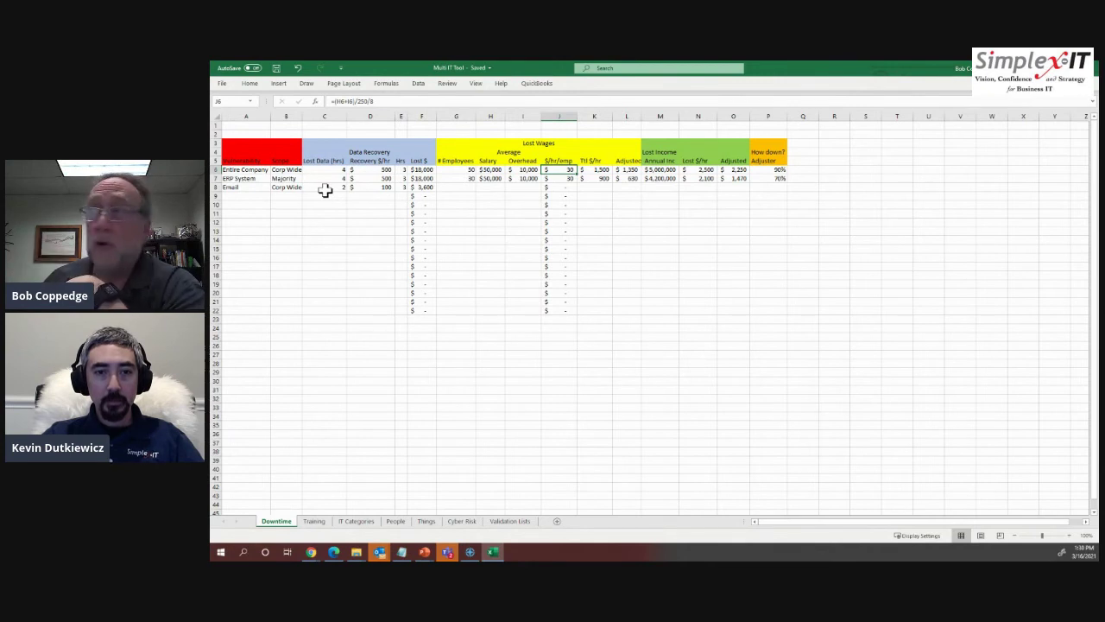
{"action": "key", "text": "Right"}
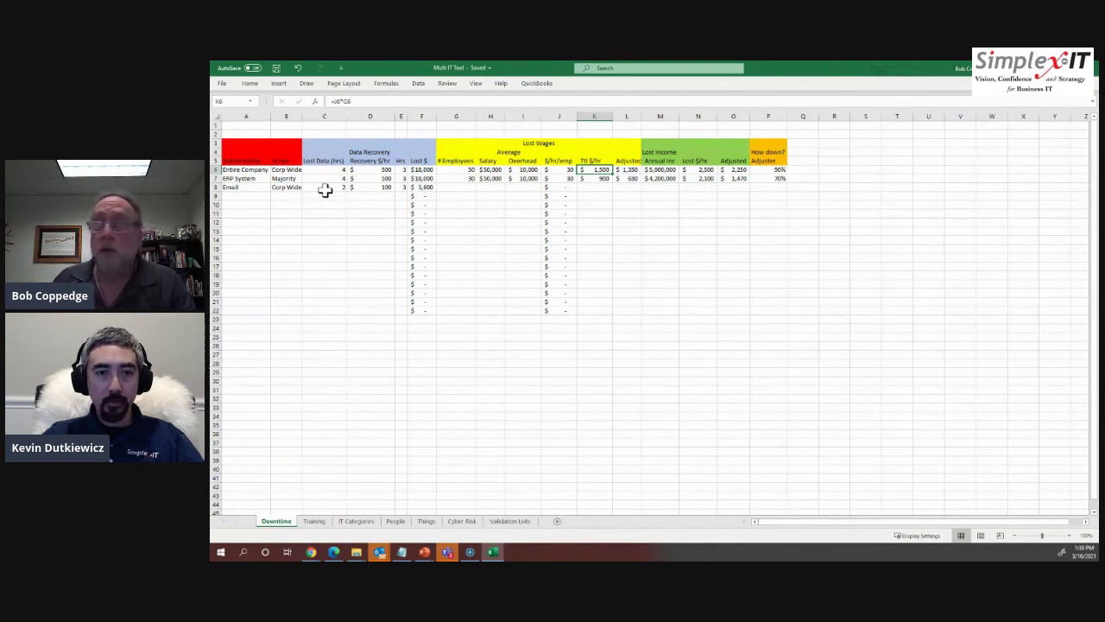
{"action": "key", "text": "Right"}
{"action": "key", "text": "Right"}
{"action": "key", "text": "Left"}
Step: Examine the Lost Income section: the annual income of each vulnerability and the Lost $/hr and Adjusted formulas for Entire Company
{"action": "key", "text": "Right"}
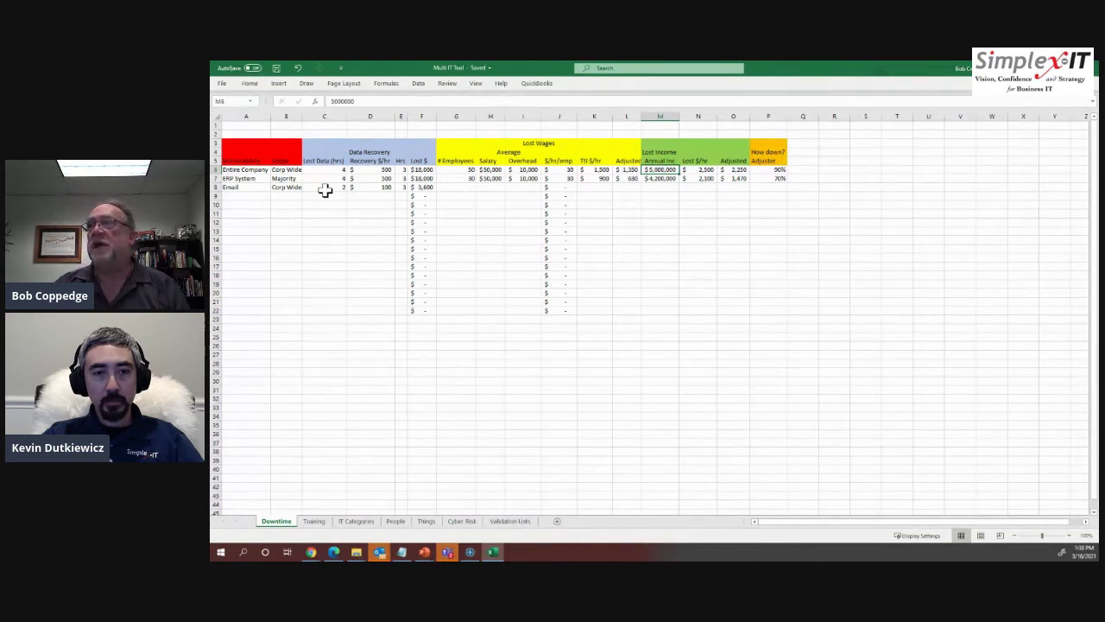
{"action": "key", "text": "Down"}
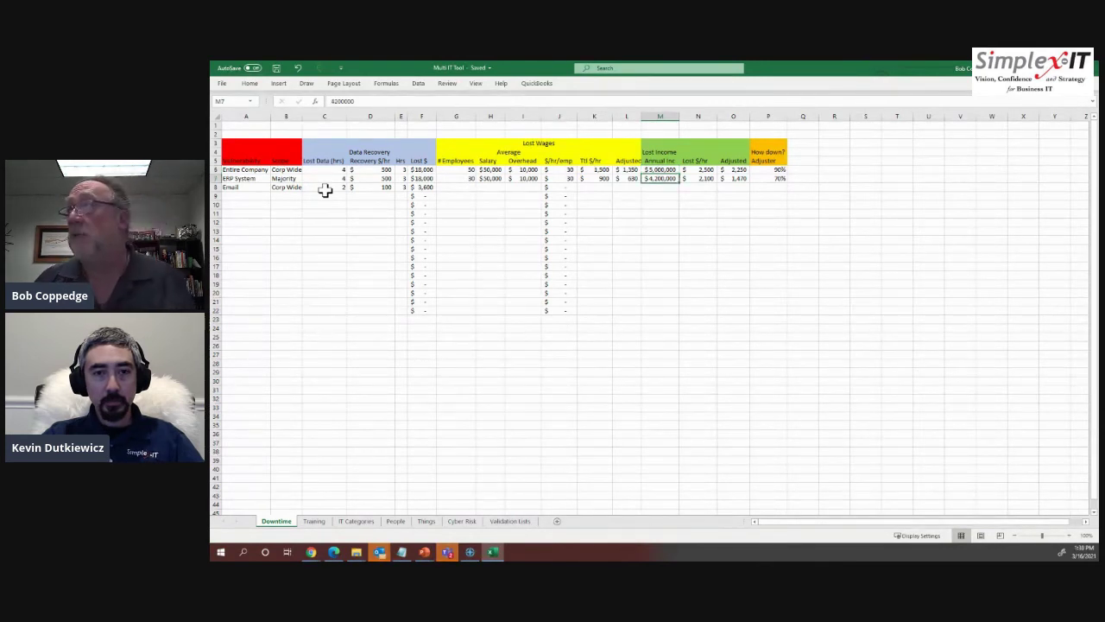
{"action": "key", "text": "Down"}
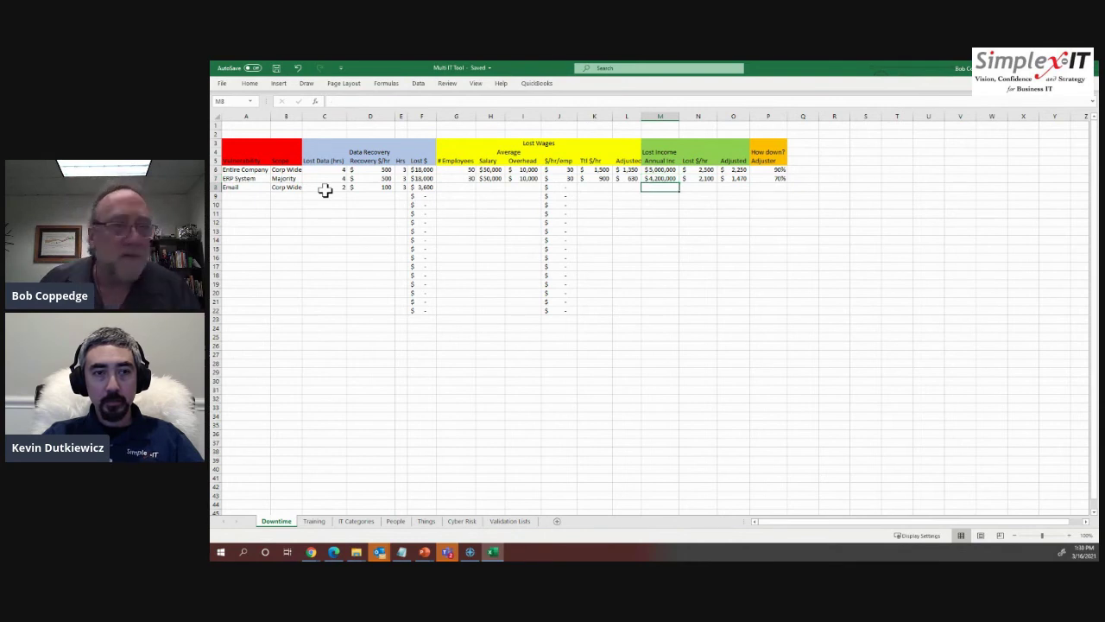
{"action": "key", "text": "Up"}
{"action": "key", "text": "Up"}
{"action": "key", "text": "Right"}
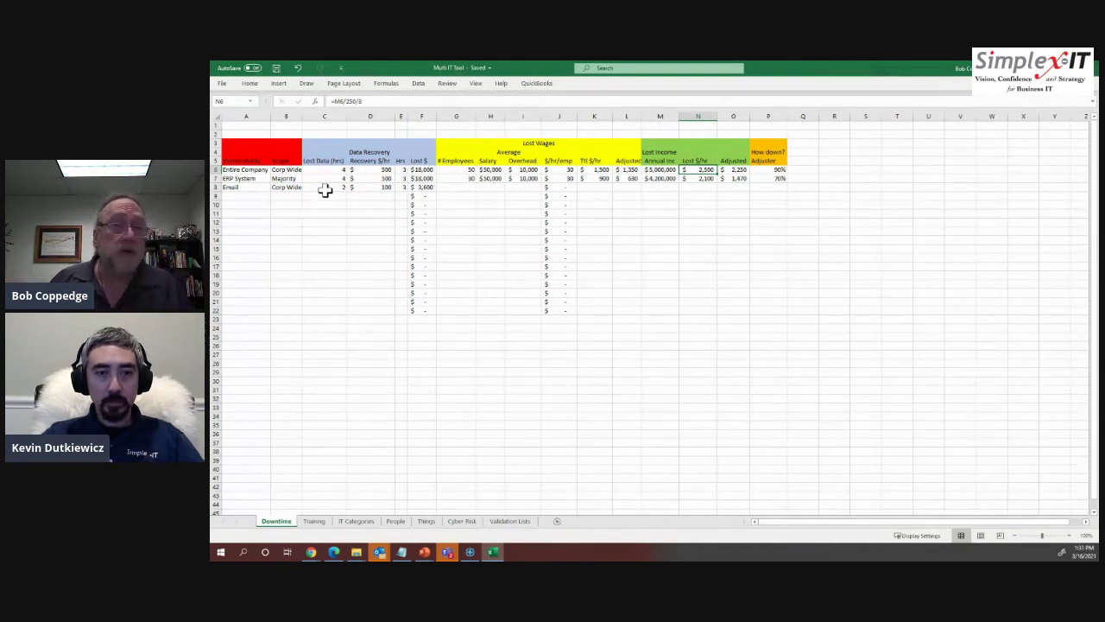
{"action": "key", "text": "Right"}
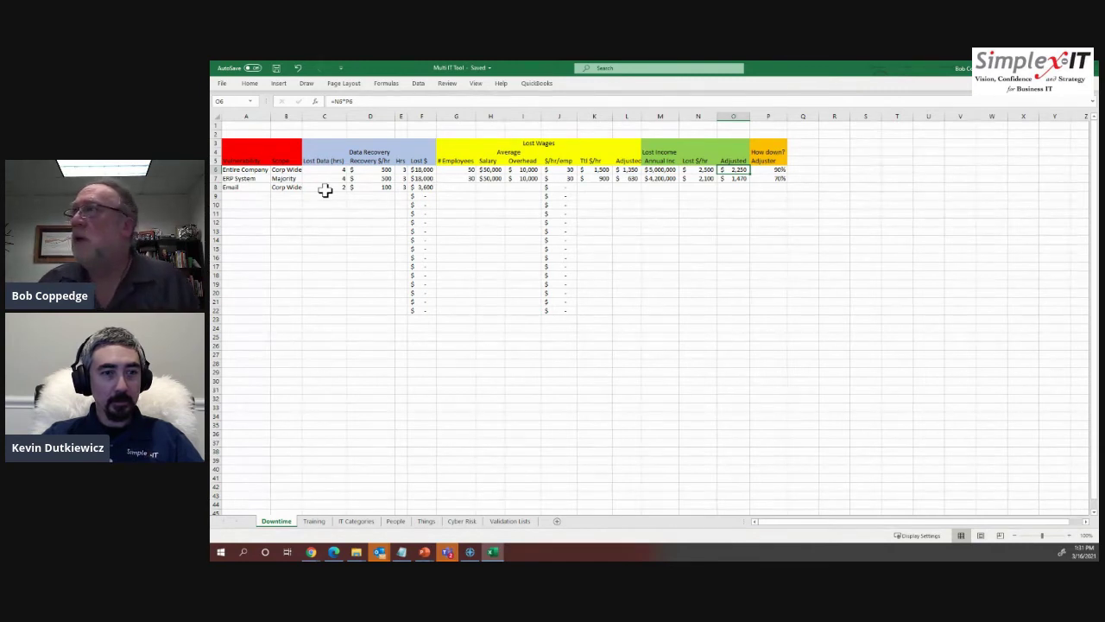
Step: Compare the Entire Company adjuster percentage with its adjusted lost income and lost wages formulas, and switch back to the PowerPoint slide show
{"action": "key", "text": "Right"}
{"action": "key", "text": "Left"}
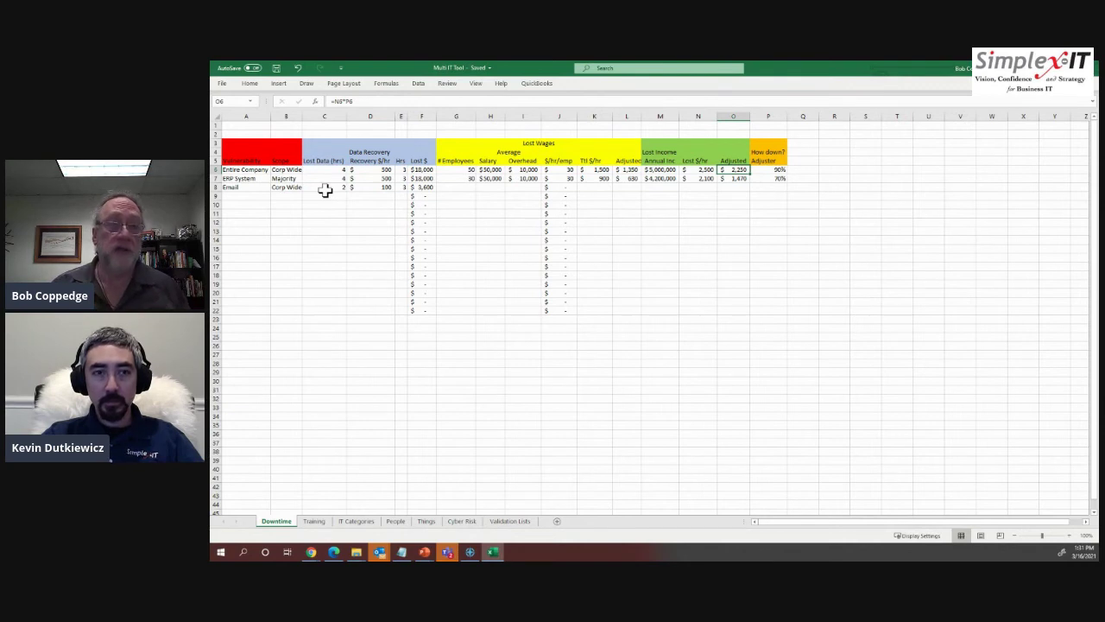
{"action": "key", "text": "Right"}
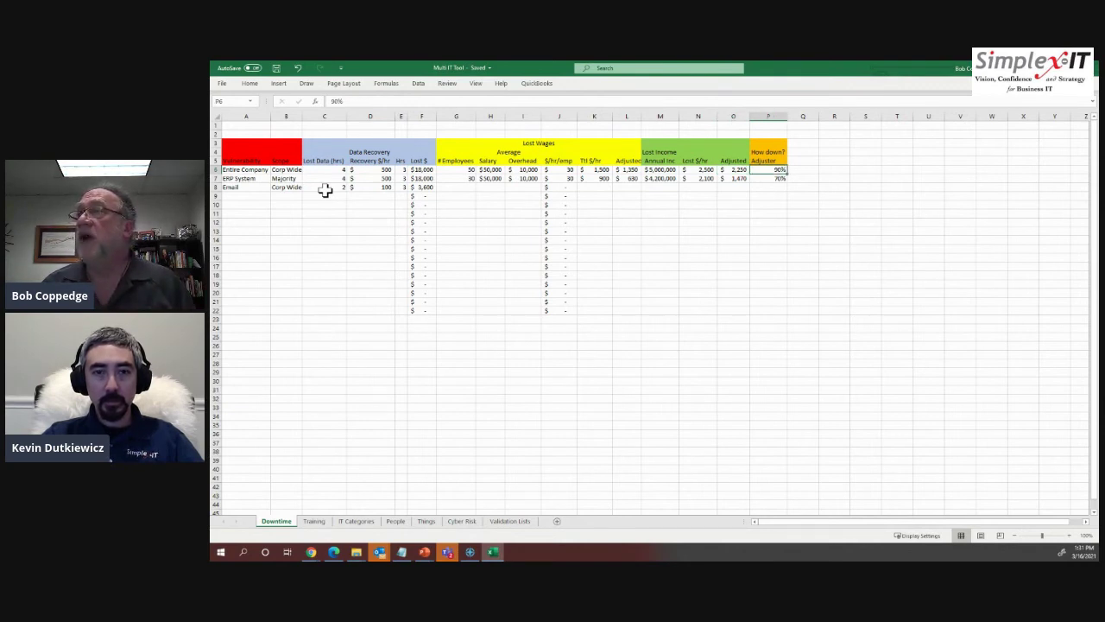
{"action": "key", "text": "Left"}
{"action": "key", "text": "Left"}
{"action": "key", "text": "Left"}
{"action": "key", "text": "Left"}
{"action": "key", "text": "Left"}
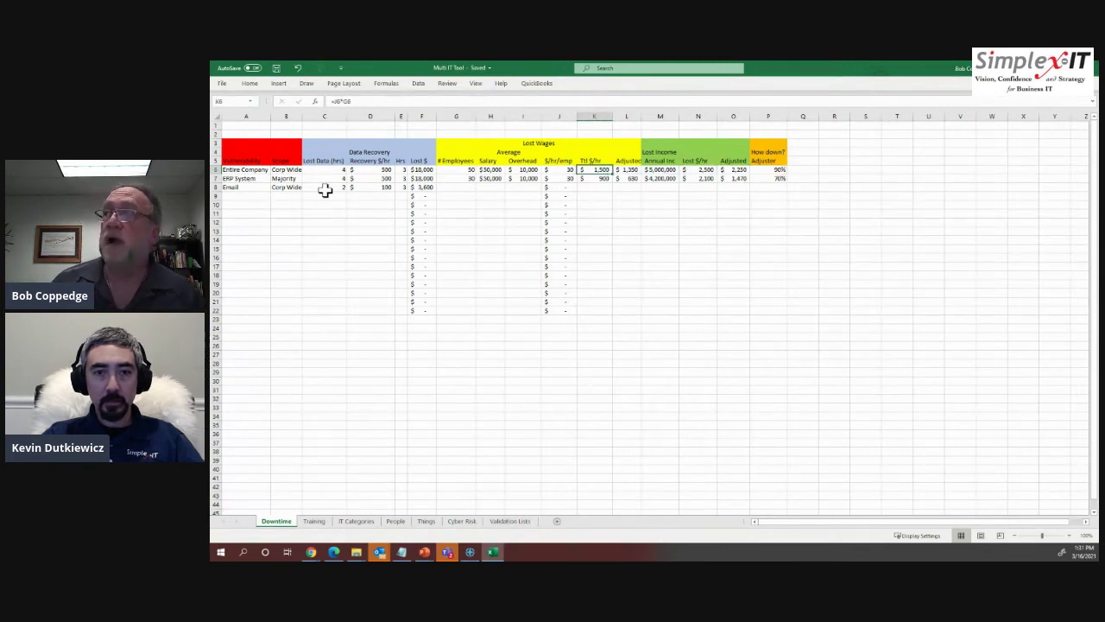
{"action": "key", "text": "Right"}
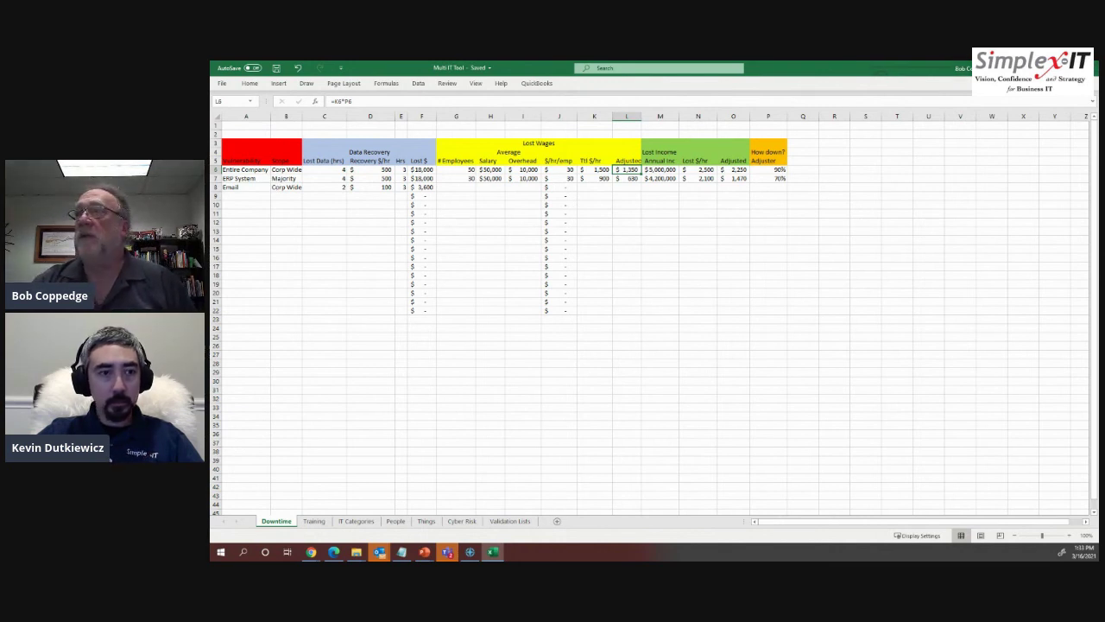
{"action": "key", "text": "alt+Tab"}
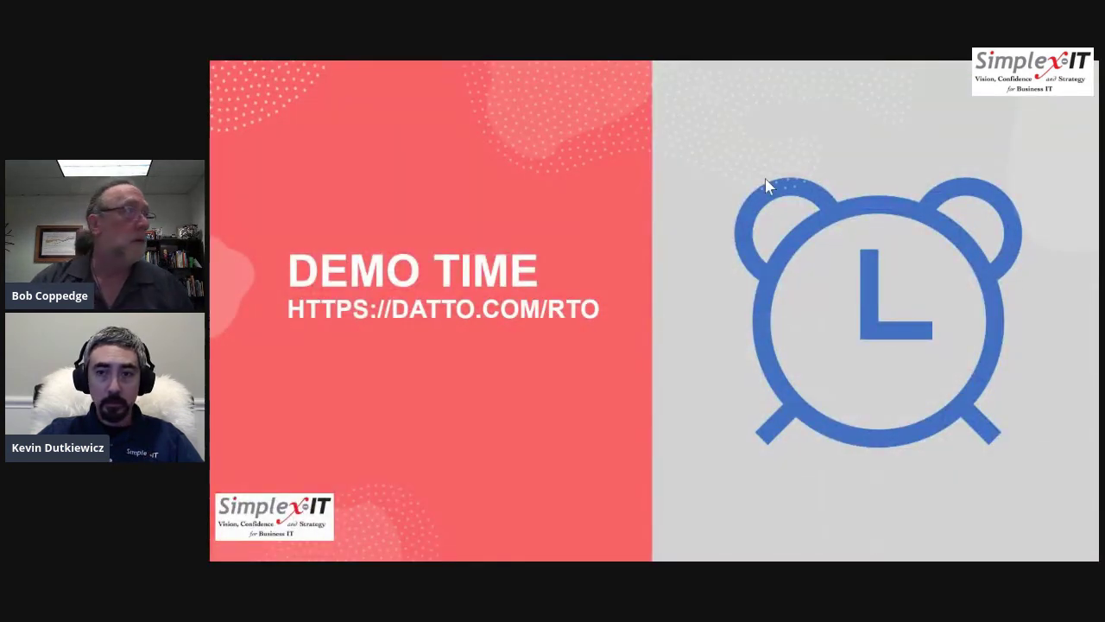